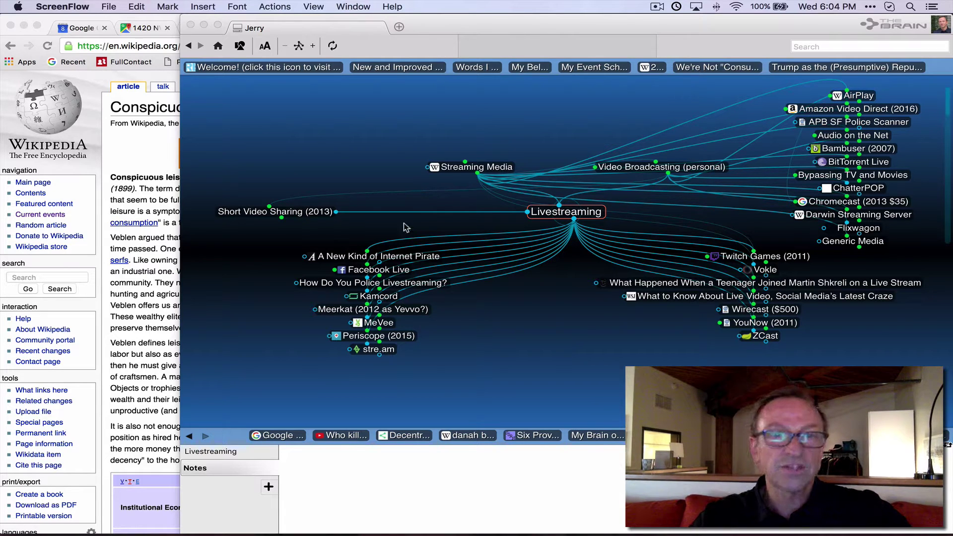
- Navigate from Short Video Sharing (2013) through Vine (2013 short videos) to Twitter Acquisitions
left_click(308, 216)
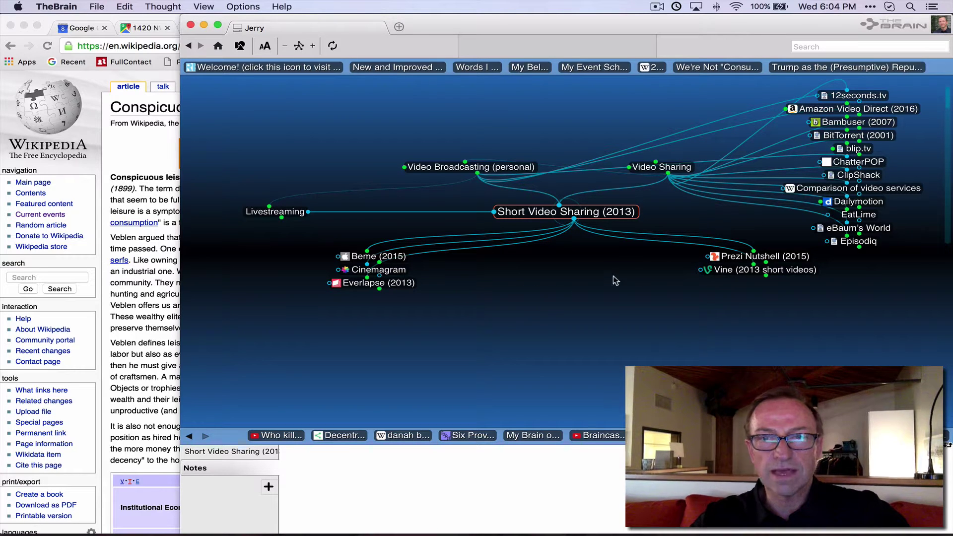
left_click(721, 271)
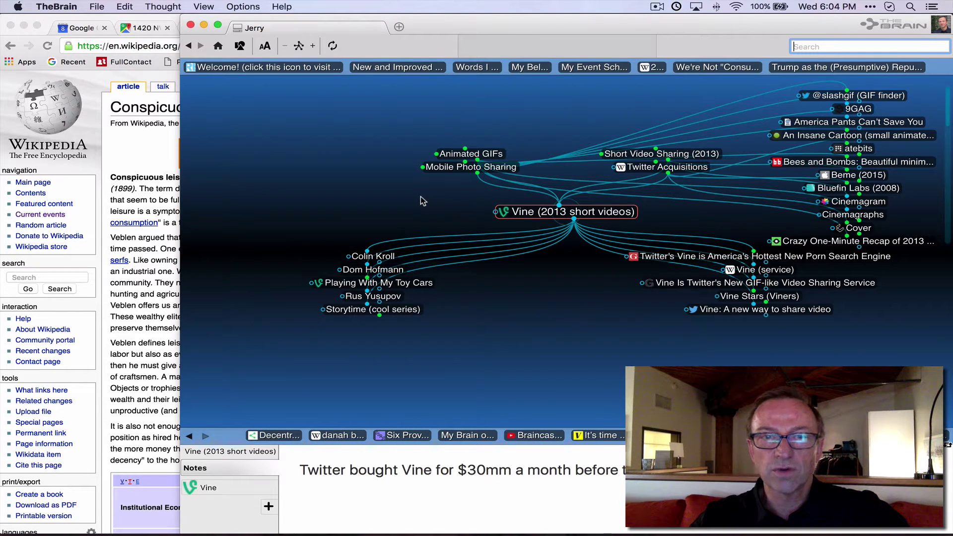
left_click(644, 169)
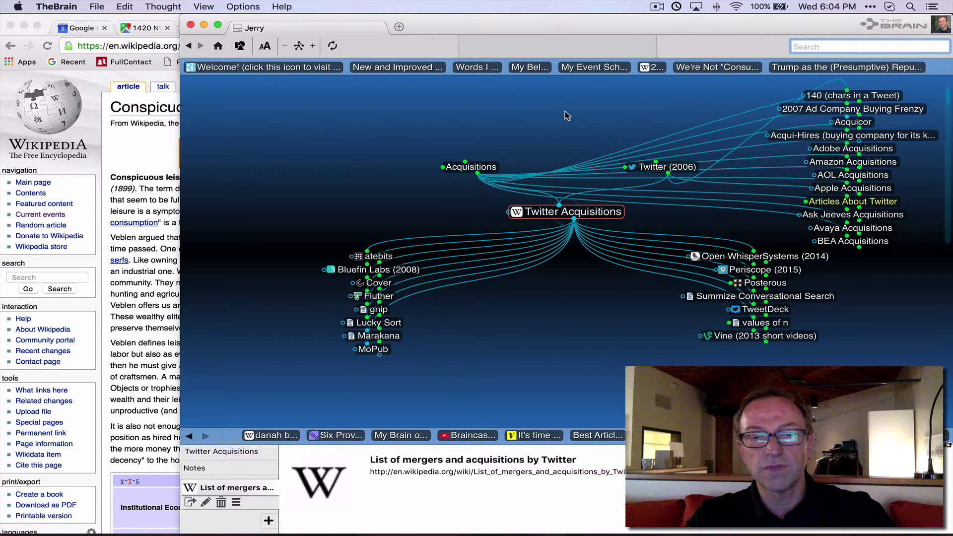
- Search for 'conspicuous con' and open the Conspicuous Consumption thought
type("consupicuo")
key("BackSpace")
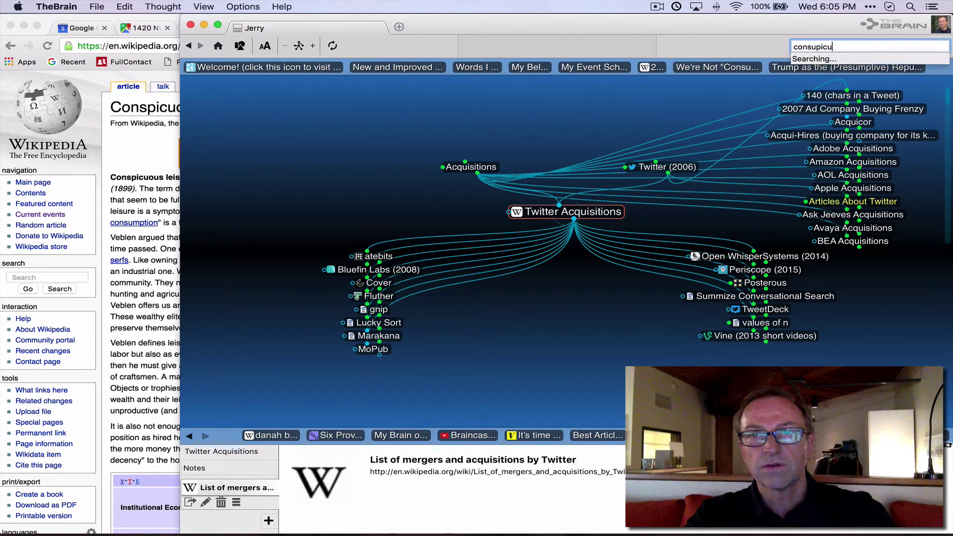
type("p")
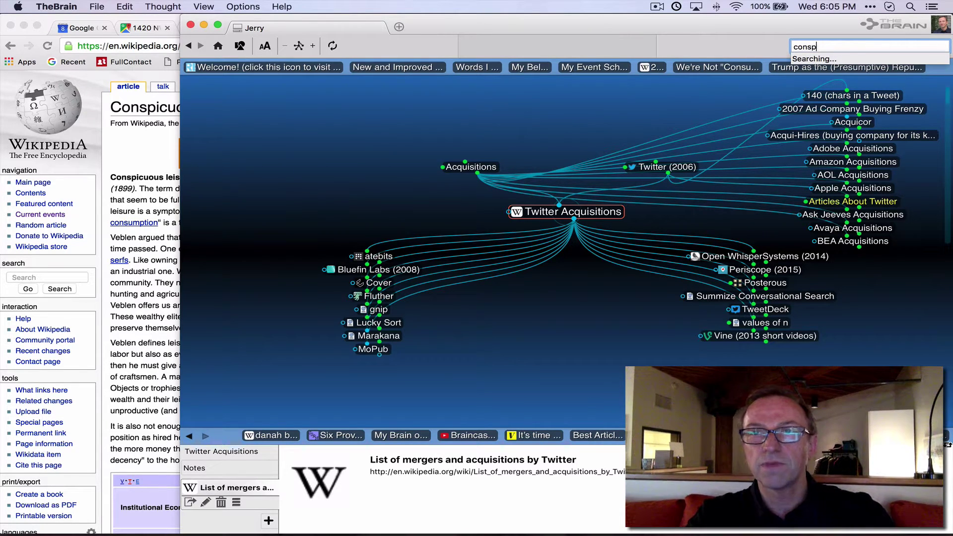
type("icu con")
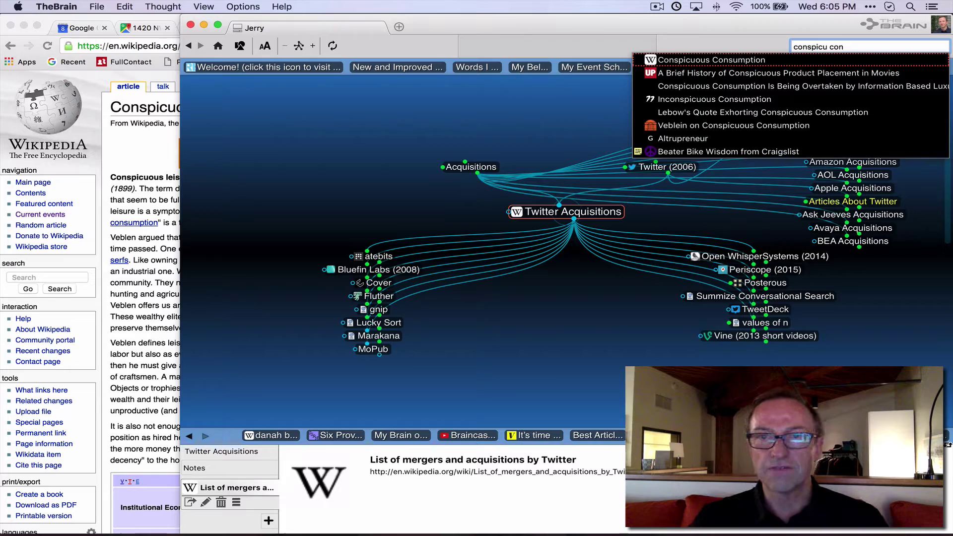
key("Return")
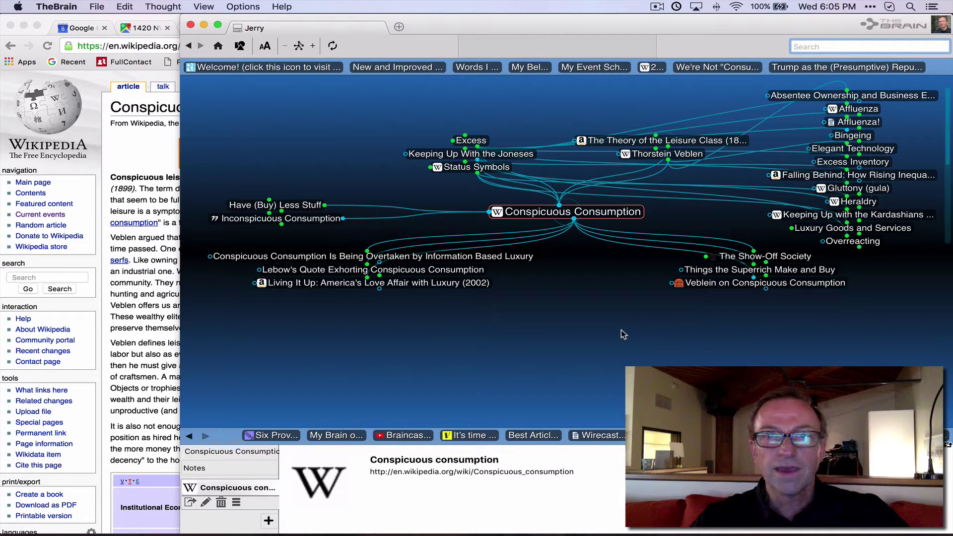
- Go via Thorstein Veblen to The Theory of the Leisure Class (1899), then bring up the Conspicuous leisure article
left_click(647, 156)
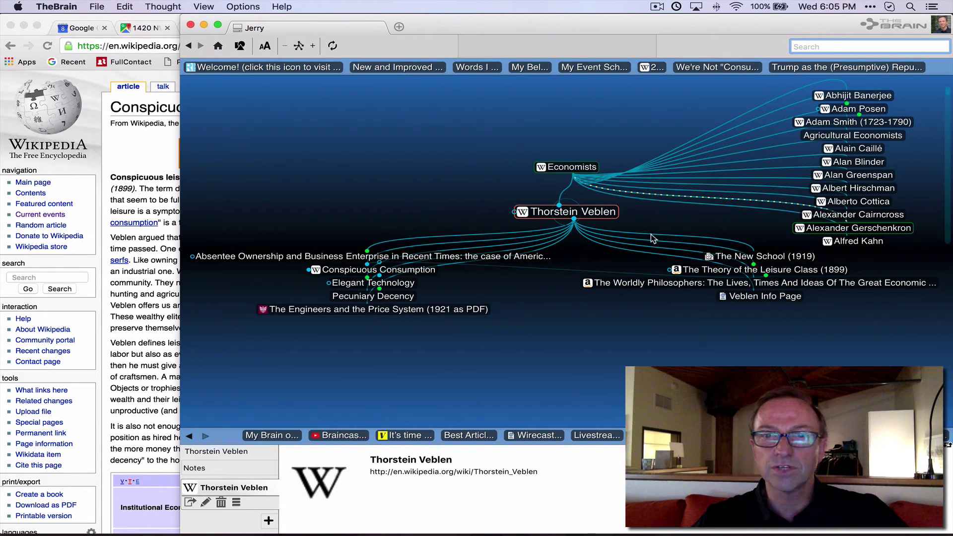
mouse_move(709, 271)
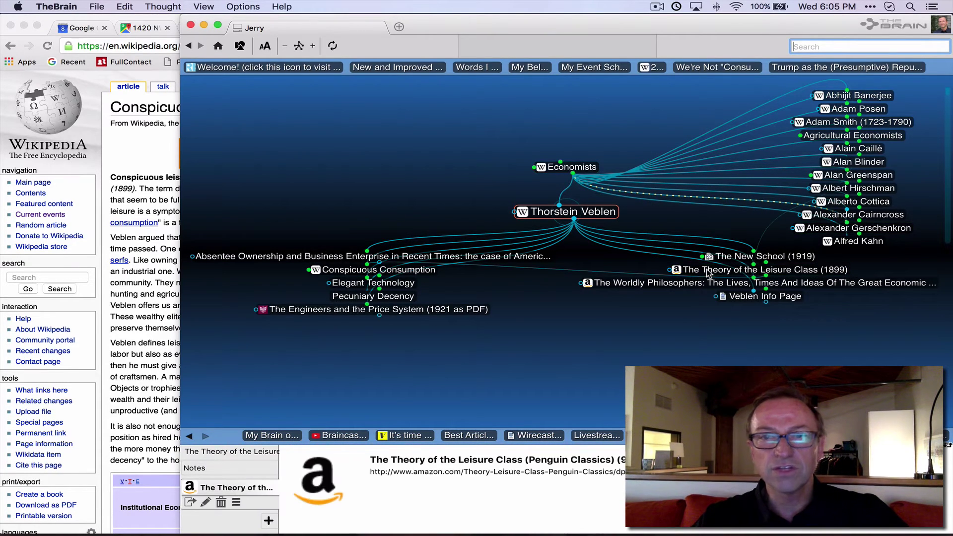
left_click(708, 271)
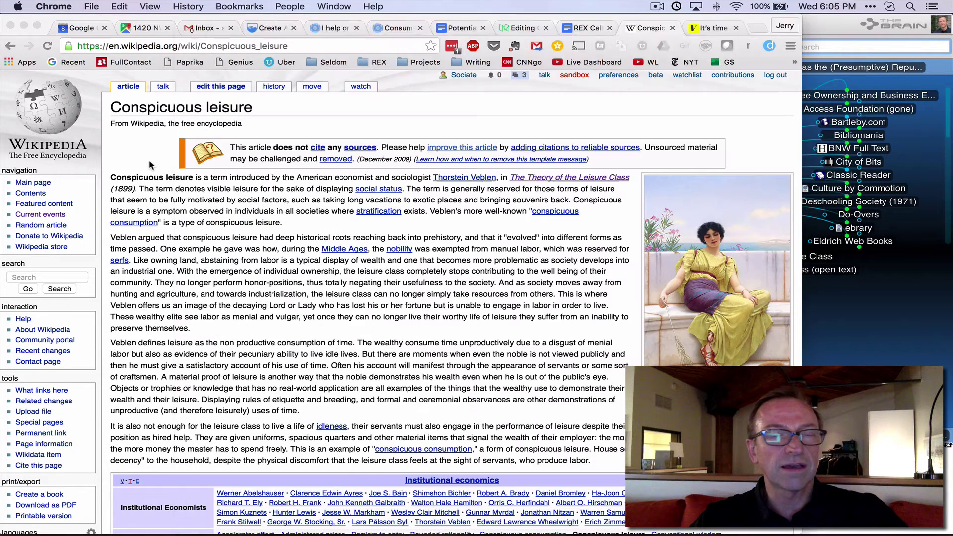
left_click(150, 165)
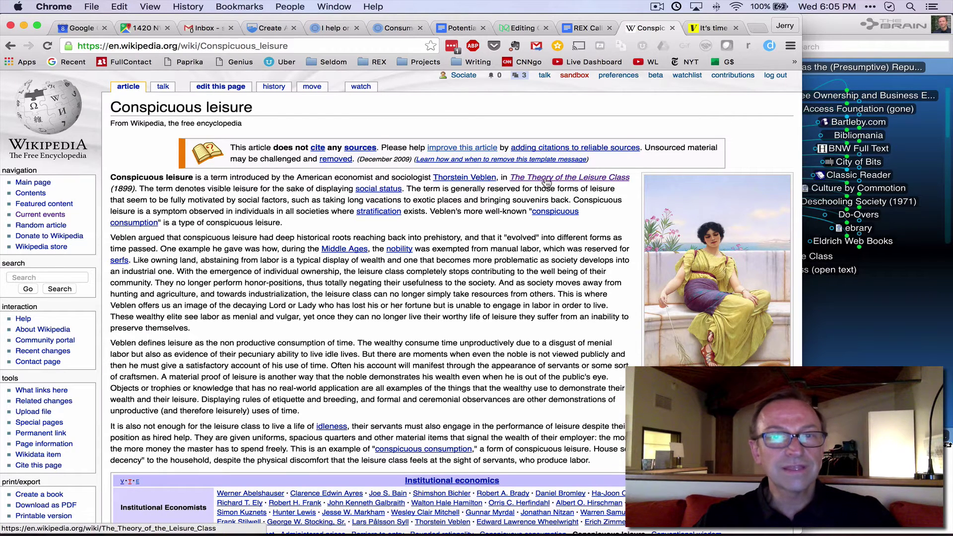
- Drag the Conspicuous leisure page from Chrome into the plex as a new child thought
left_click(839, 335)
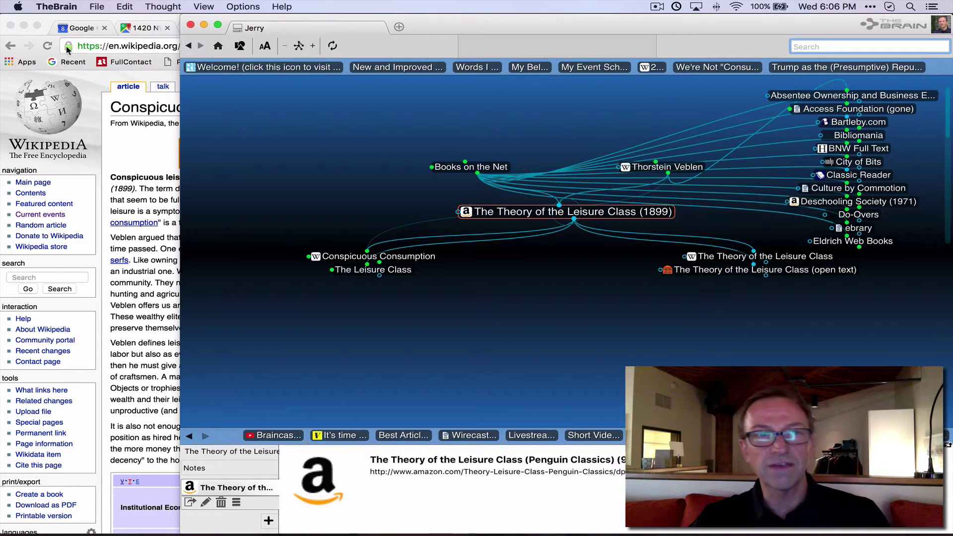
left_click_drag(68, 47, 836, 331)
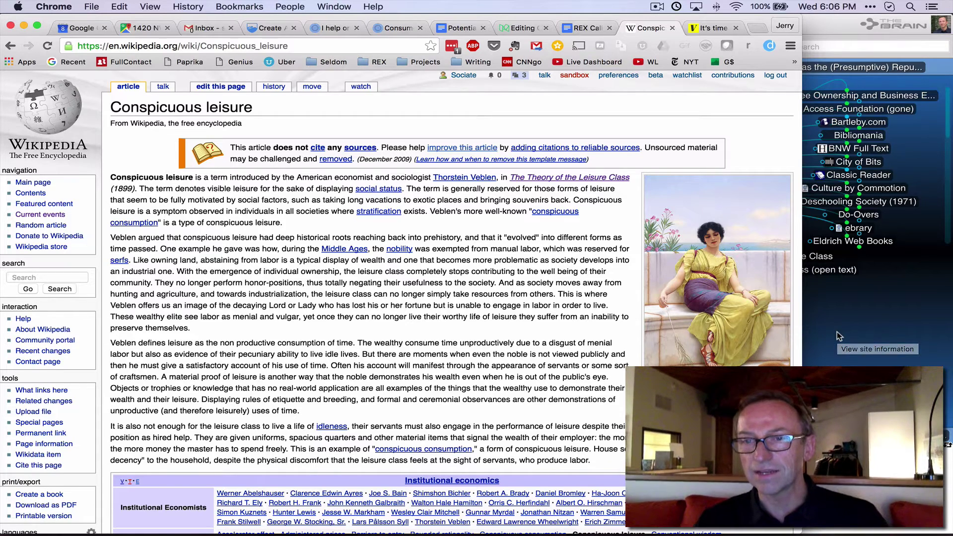
left_click(875, 340)
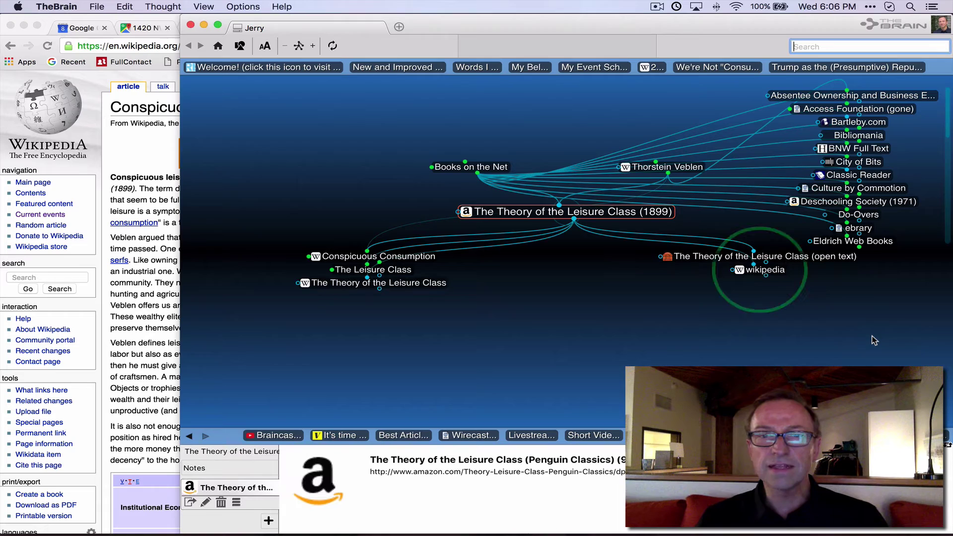
- Make the new wikipedia thought central and open its attached Conspicuous leisure page
left_click(783, 272)
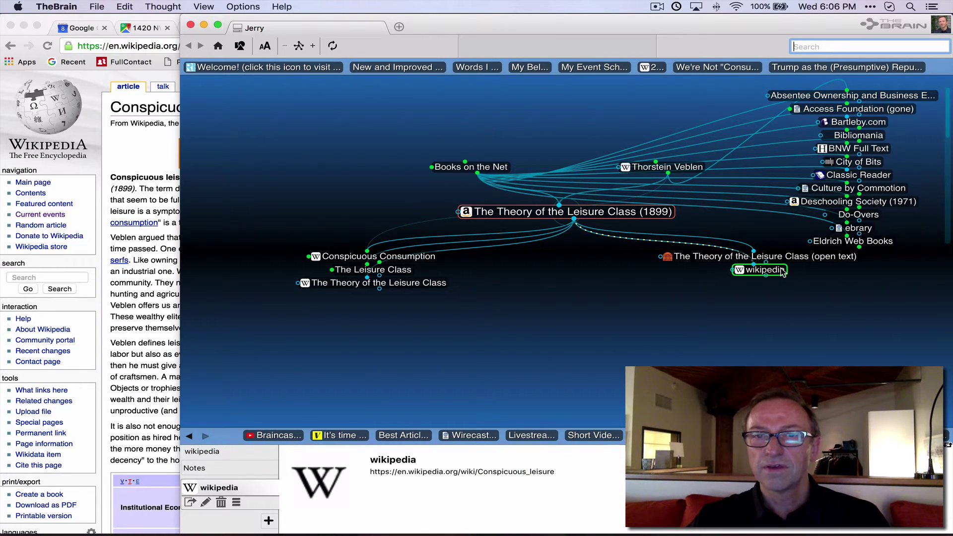
left_click(783, 272)
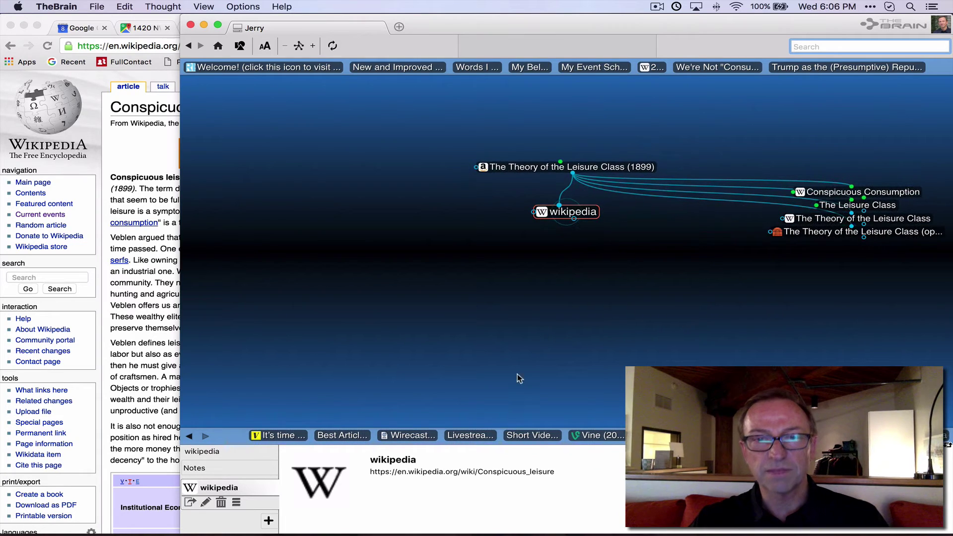
left_click(441, 472)
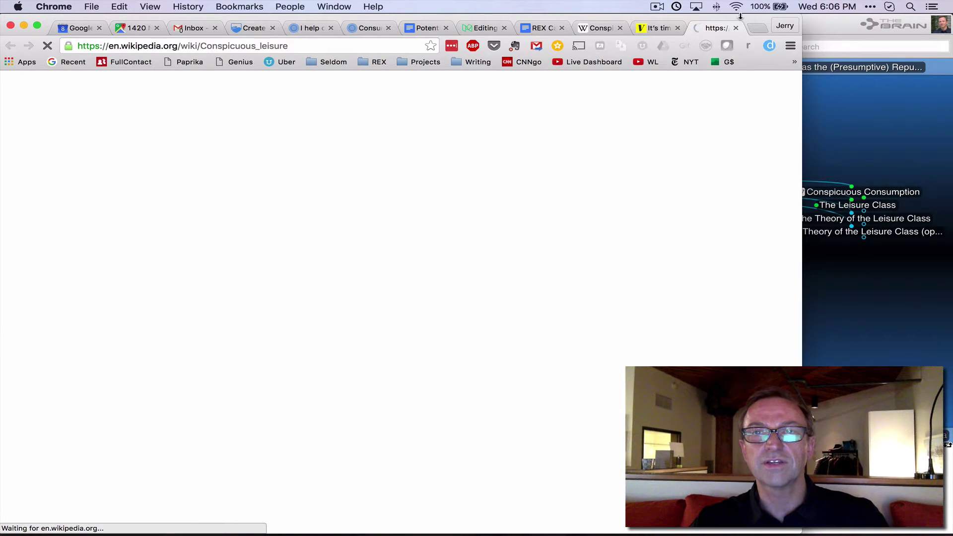
- Copy the 'Conspicuous leisure' article title from Chrome and return to TheBrain
left_click(812, 118)
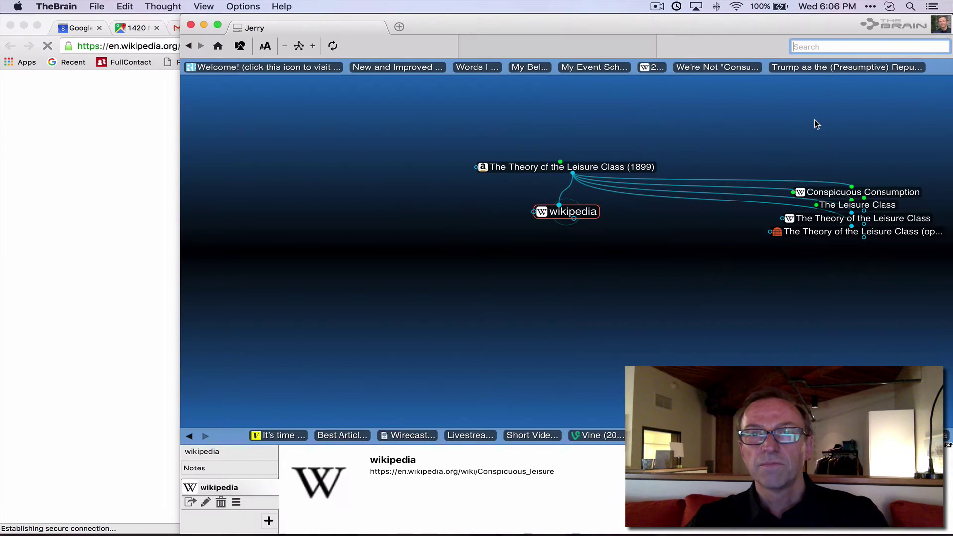
key("super+Tab")
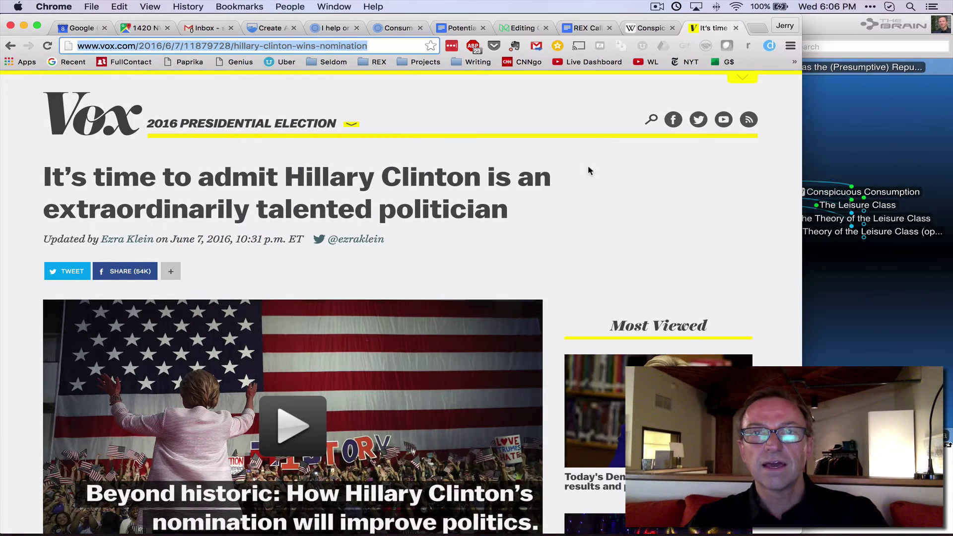
left_click(643, 27)
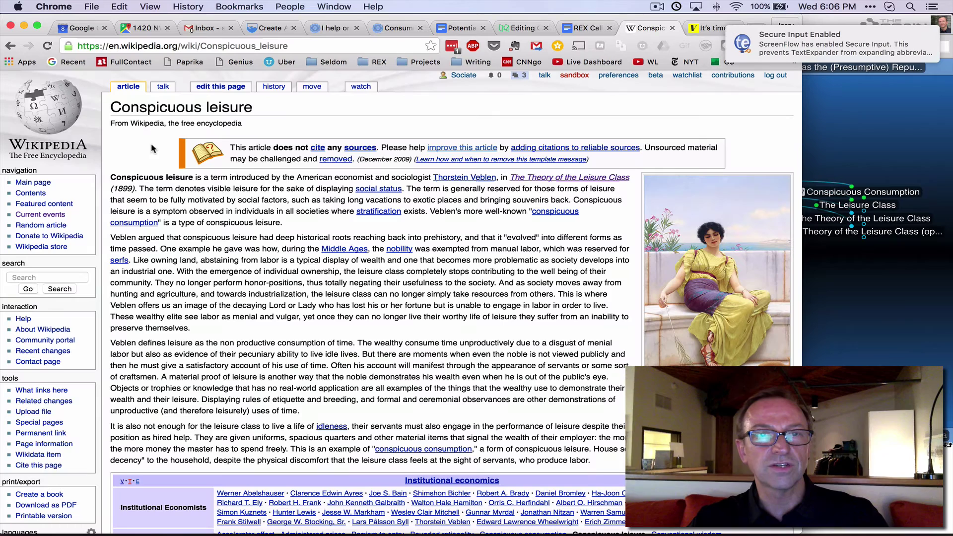
left_click_drag(257, 107, 114, 107)
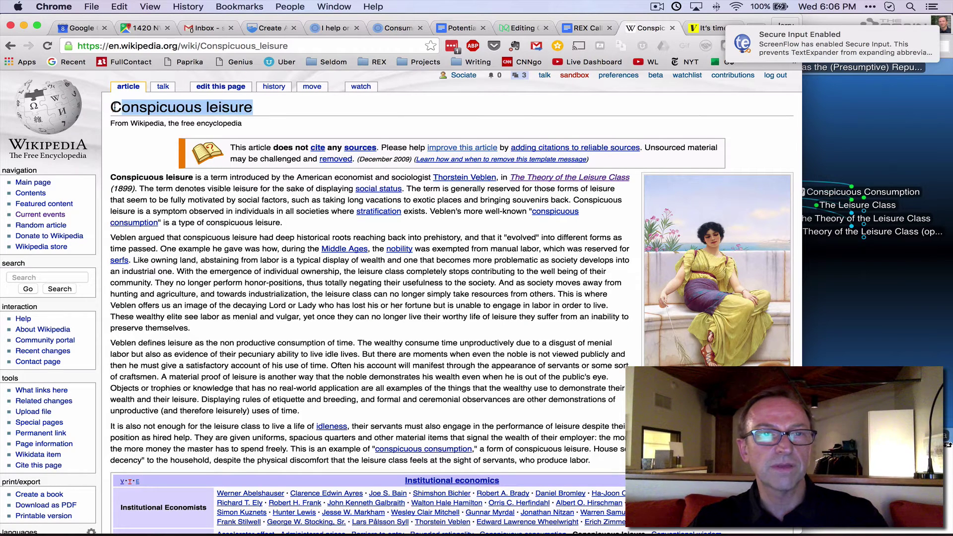
key("super+c")
key("super+Tab")
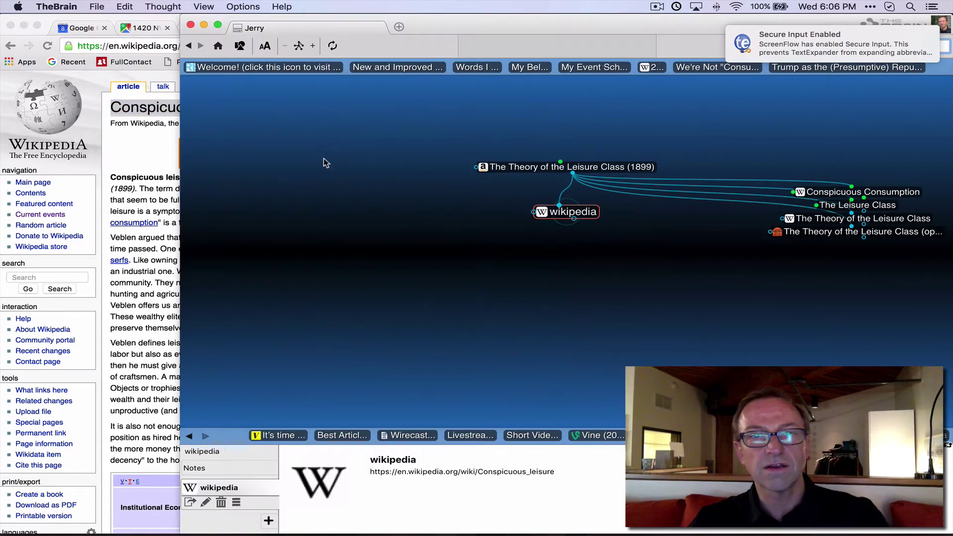
- Rename the wikipedia thought to the pasted title, capitalised as 'Conspicuous Leisure'
key("F2")
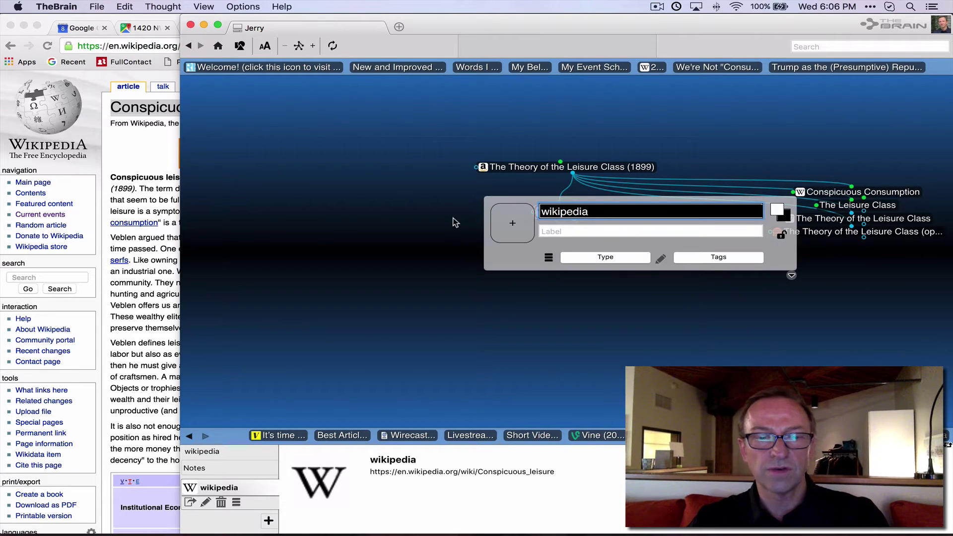
key("super+a")
key("super+v")
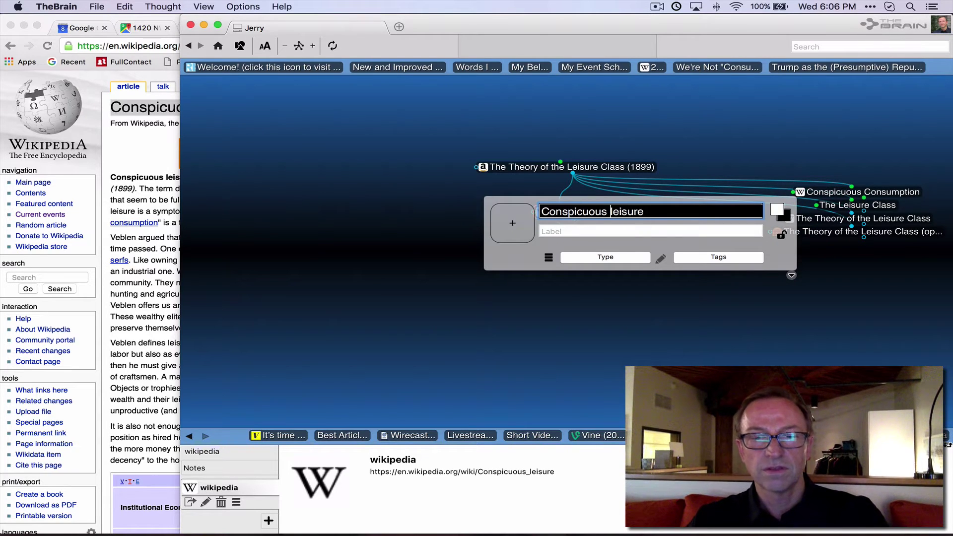
type("L")
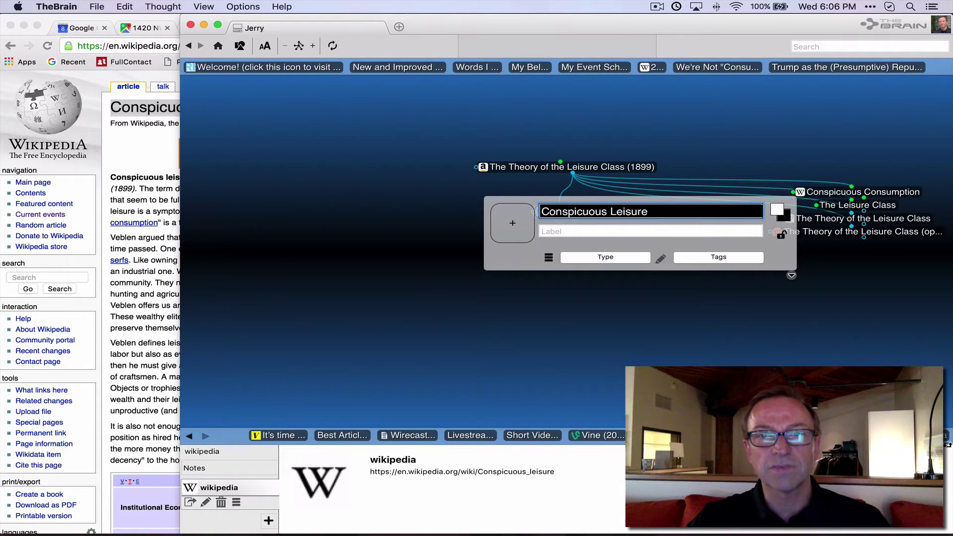
key("Return")
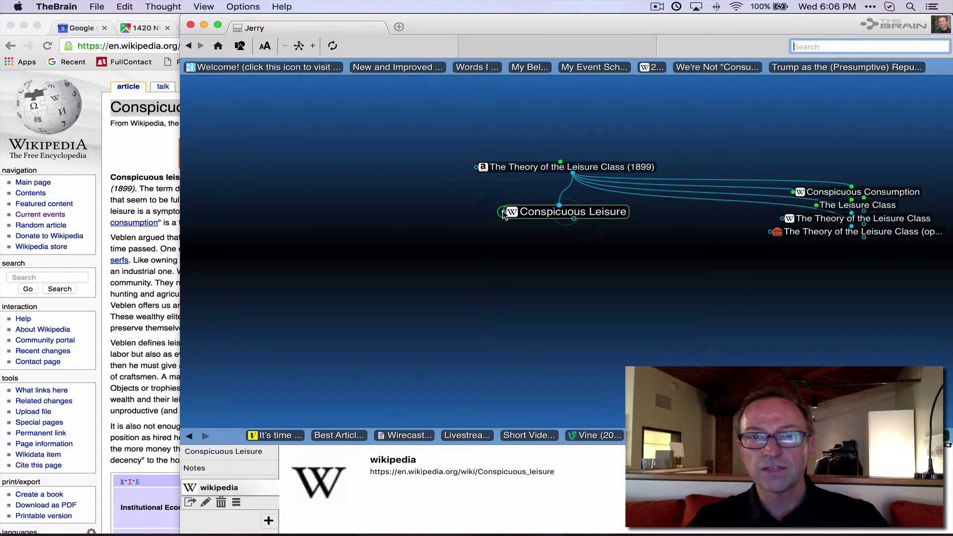
- Link Conspicuous Leisure to Conspicuous Consumption and place it as its child
left_click_drag(504, 214, 809, 192)
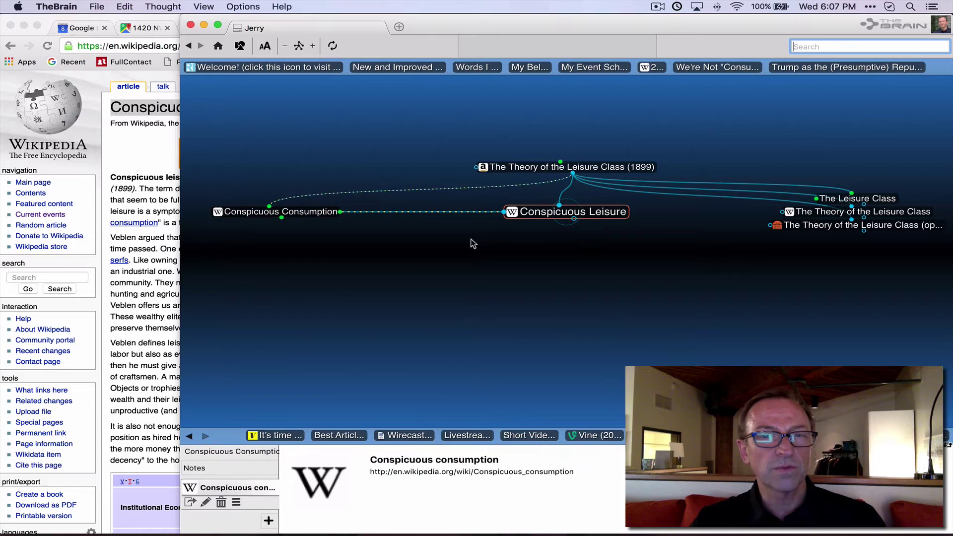
left_click(316, 212)
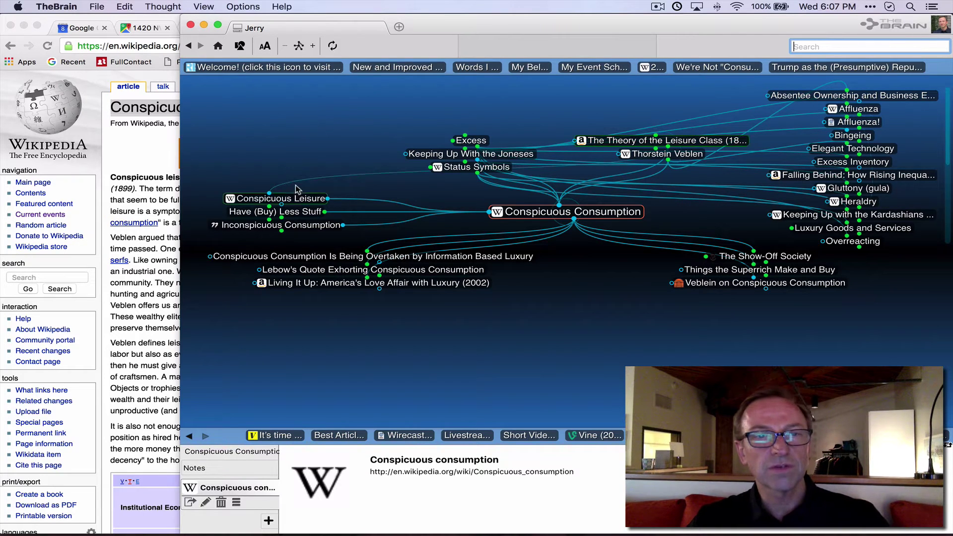
mouse_move(296, 201)
left_click_drag(296, 201, 549, 322)
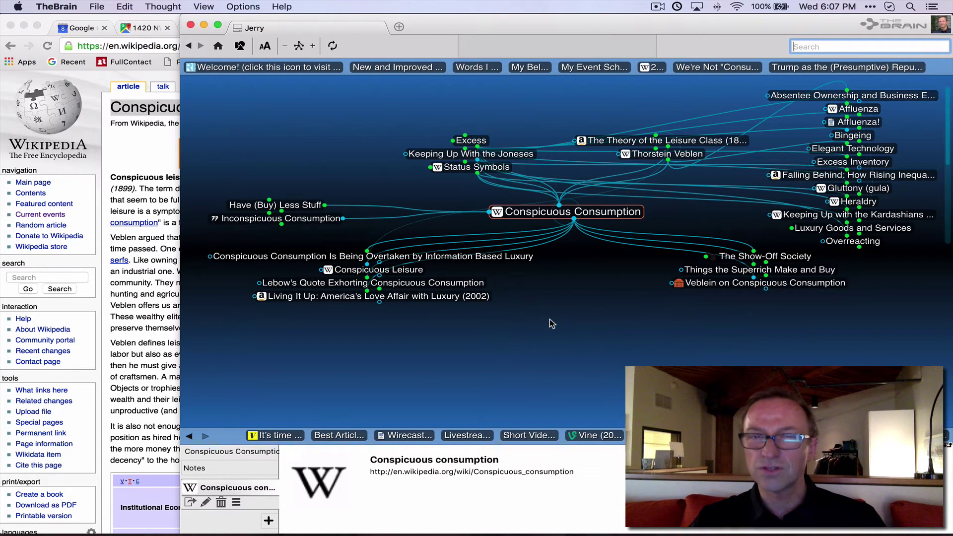
- Return to The Theory of the Leisure Class (1899) and start a new thought linked above it
left_click(416, 273)
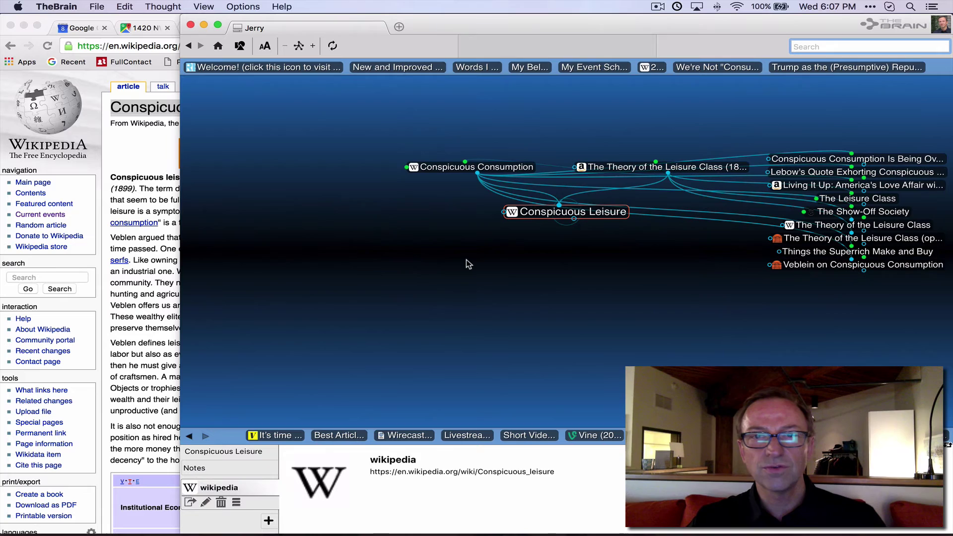
left_click(630, 168)
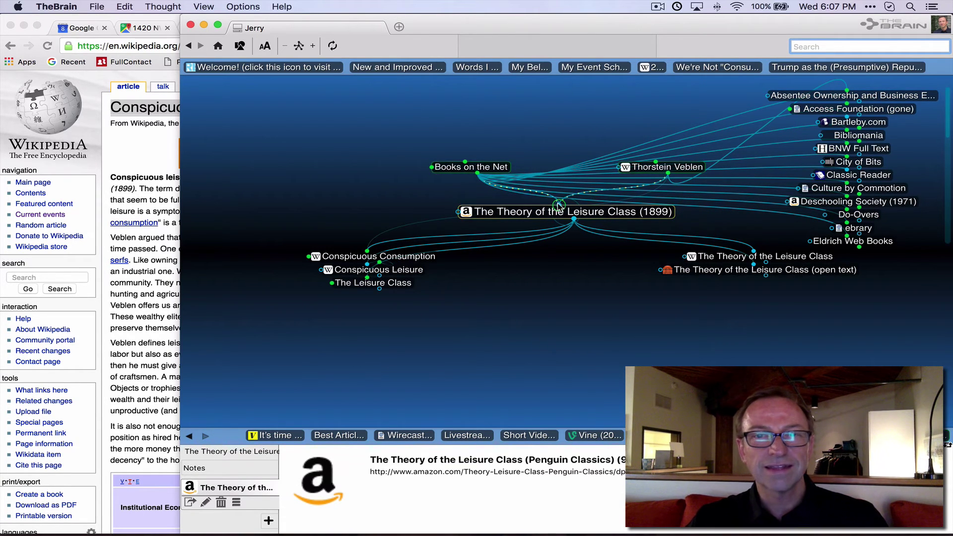
left_click_drag(560, 205, 530, 124)
- Link the existing Leisure thought above The Theory of the Leisure Class (1899) and centre on it
type("leisu")
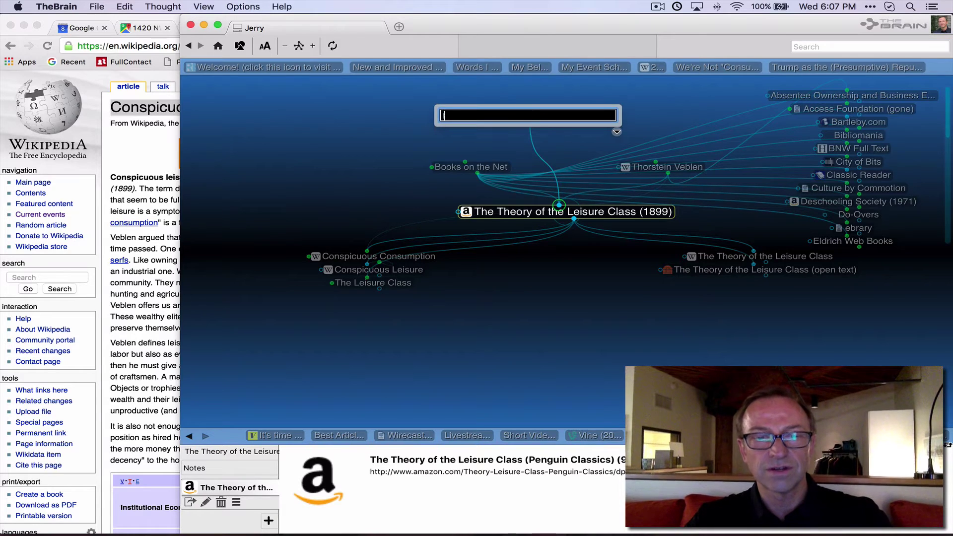
type("r")
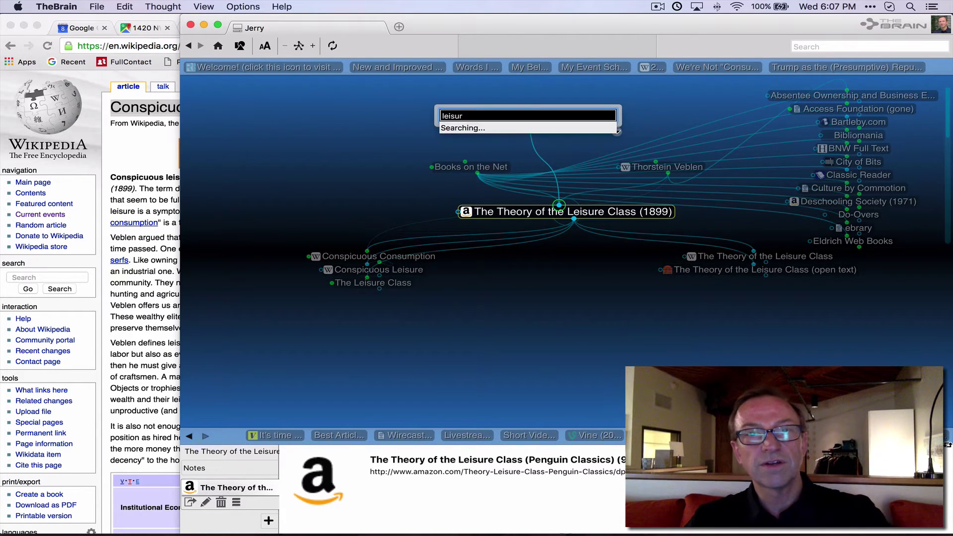
key("Escape")
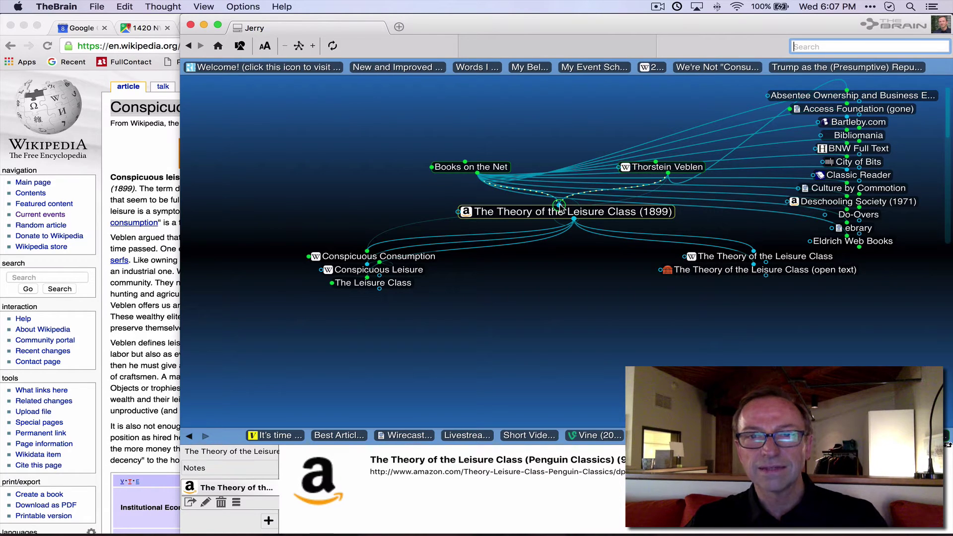
left_click_drag(560, 205, 538, 131)
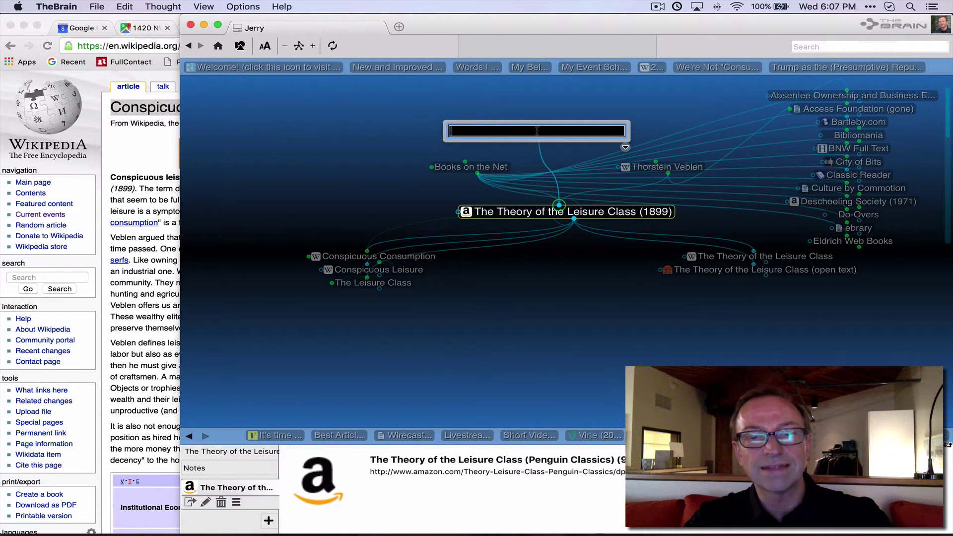
type("leisure")
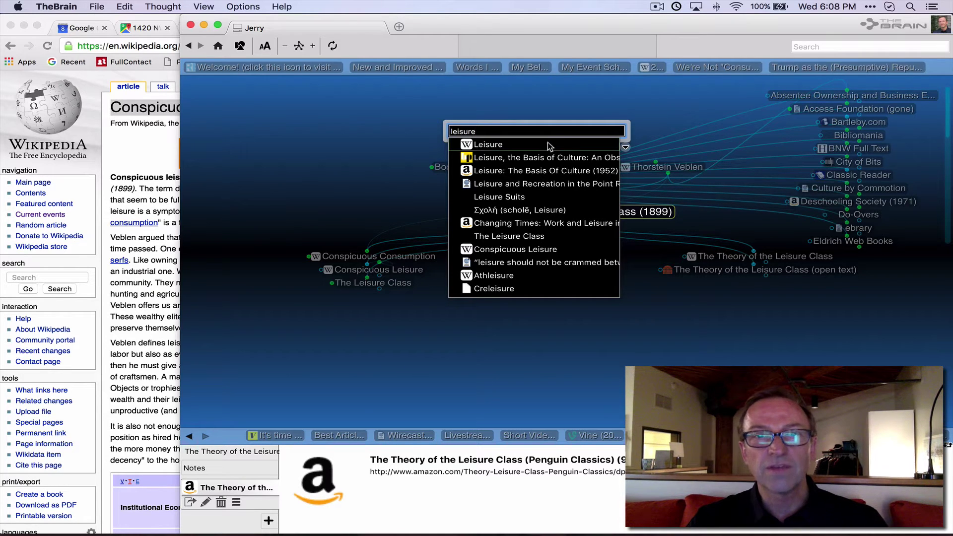
key("Down")
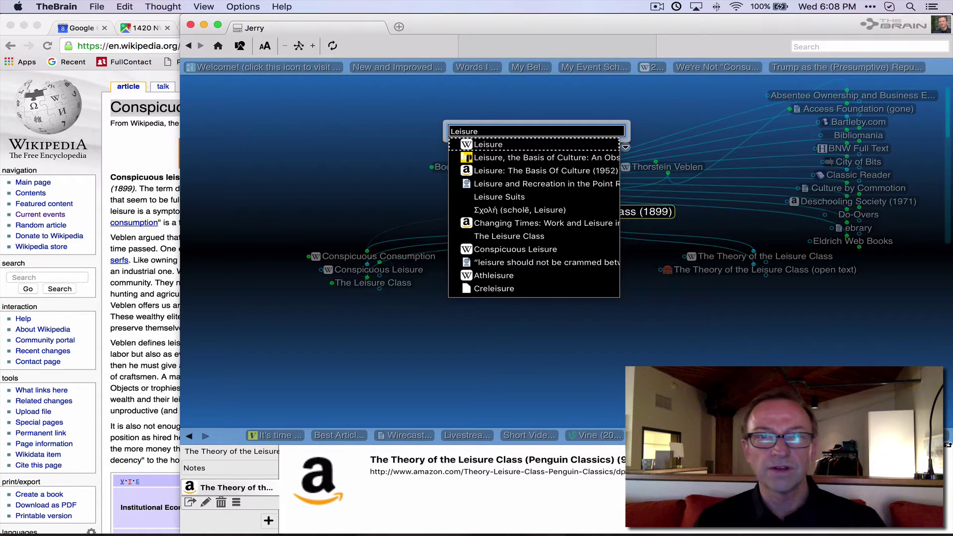
key("Return")
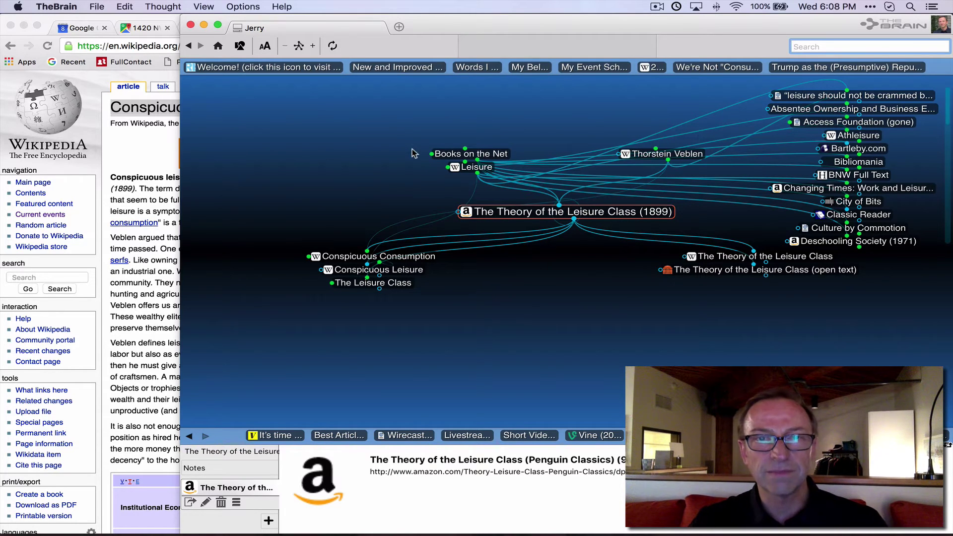
left_click(472, 167)
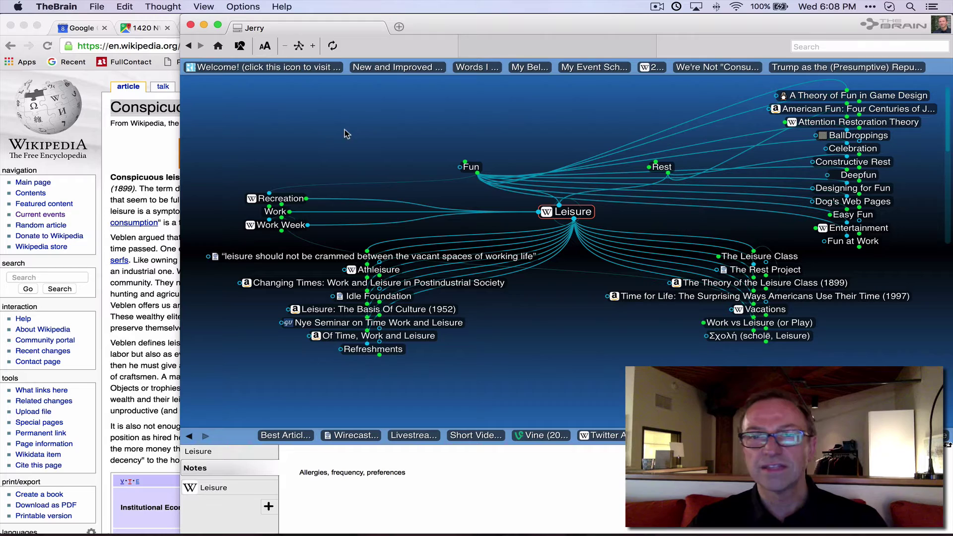
- Move from Leisure through Athleisure to the Conspicuous Leisure thought
left_click(383, 270)
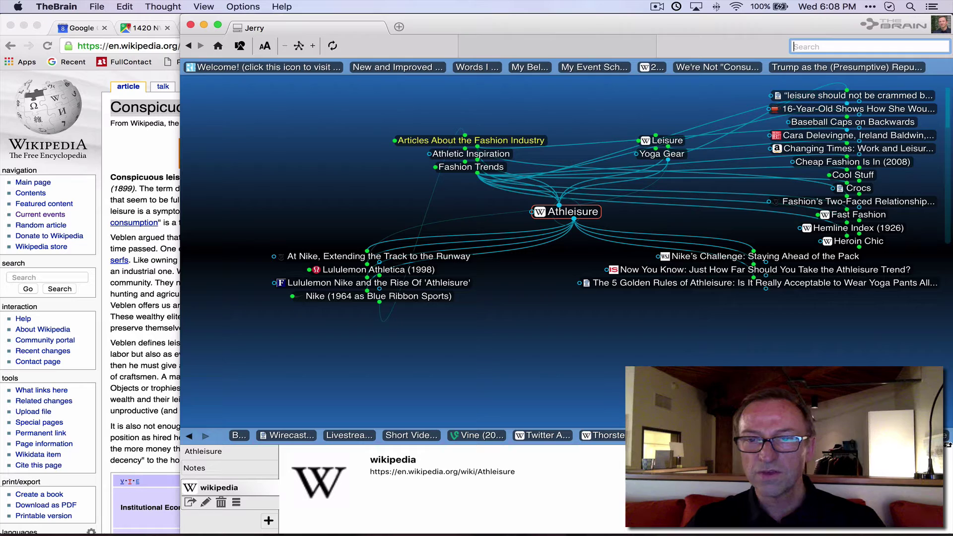
left_click(660, 437)
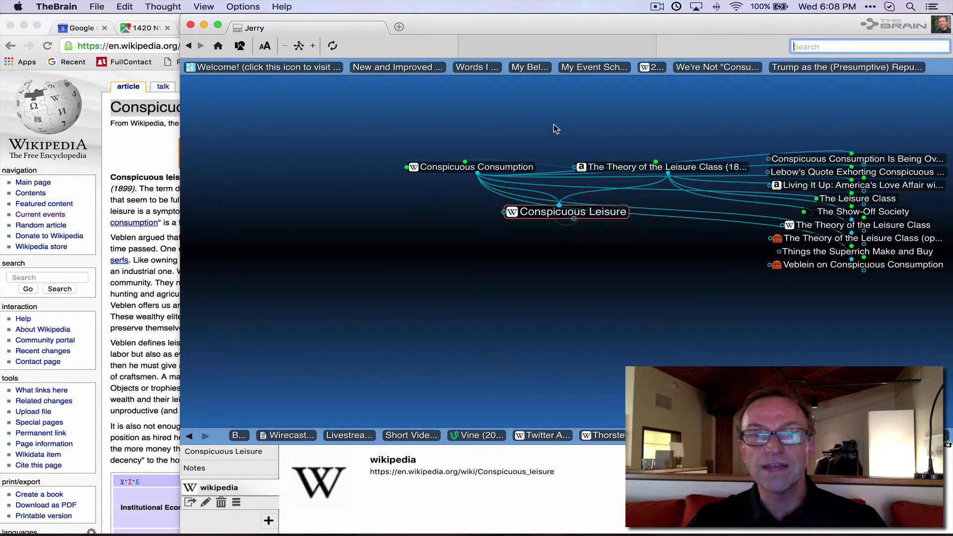
- Head back to The Theory of the Leisure Class (1899) in the plex
mouse_move(607, 166)
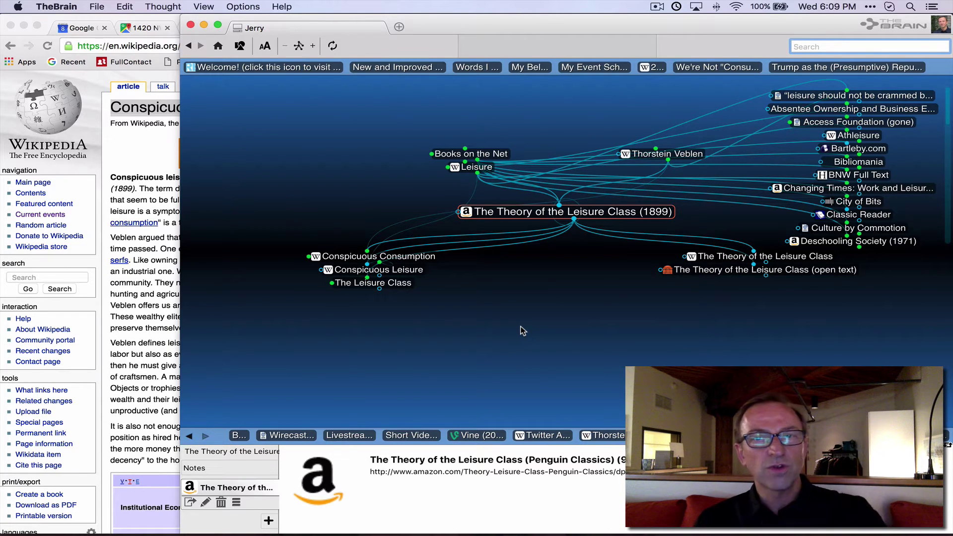
- Make Thorstein Veblen the central thought and open its attached Wikipedia article in Chrome
left_click(647, 154)
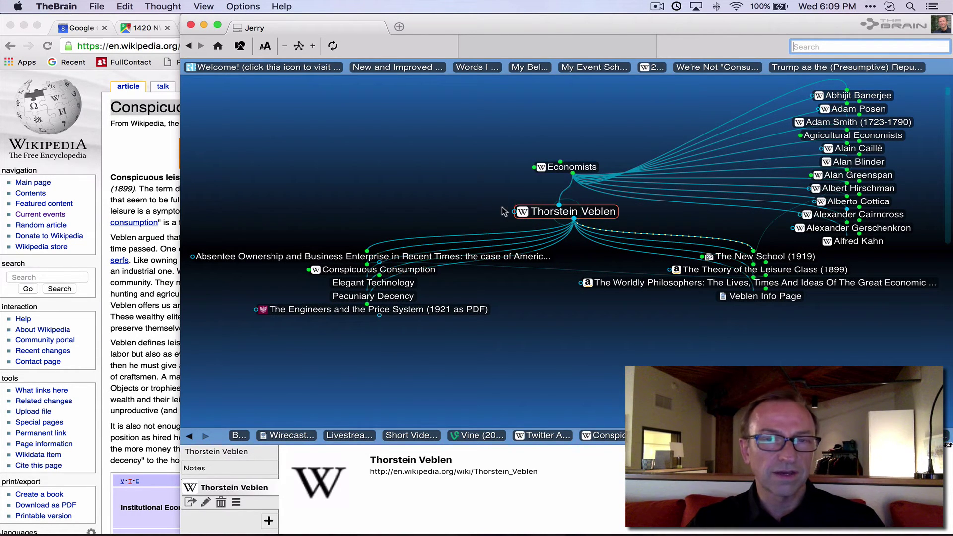
mouse_move(524, 214)
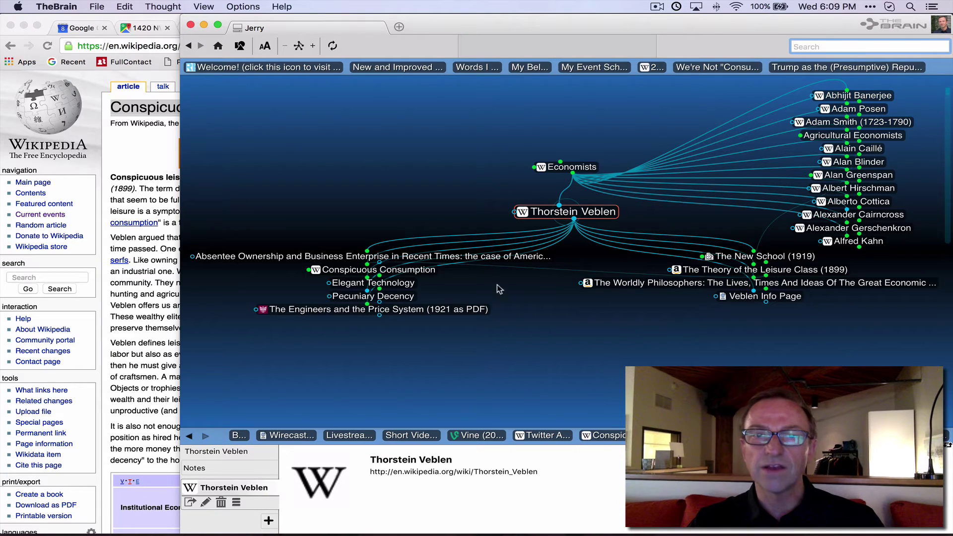
left_click(522, 214)
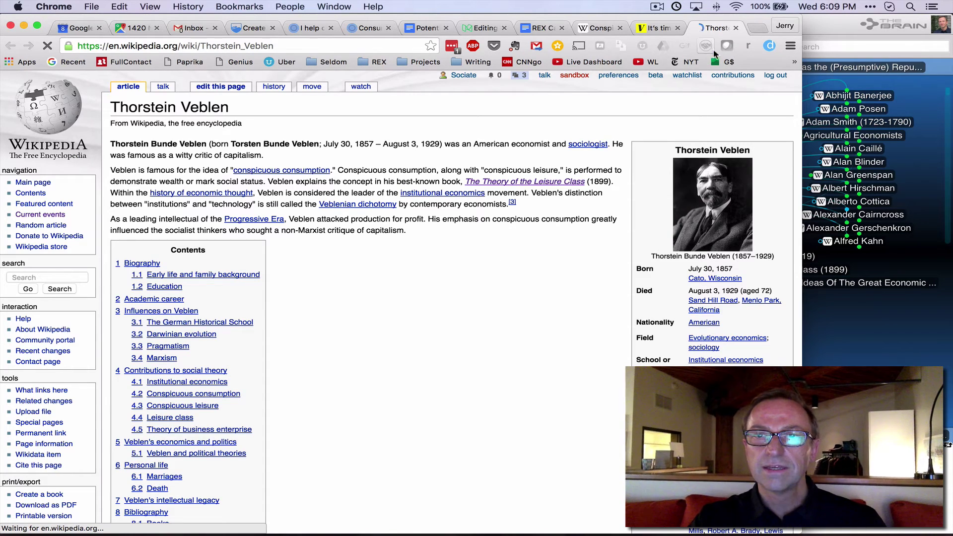
- Close the Thorstein Veblen tab, switch to the Conspicuous leisure article, then return to TheBrain
left_click(735, 28)
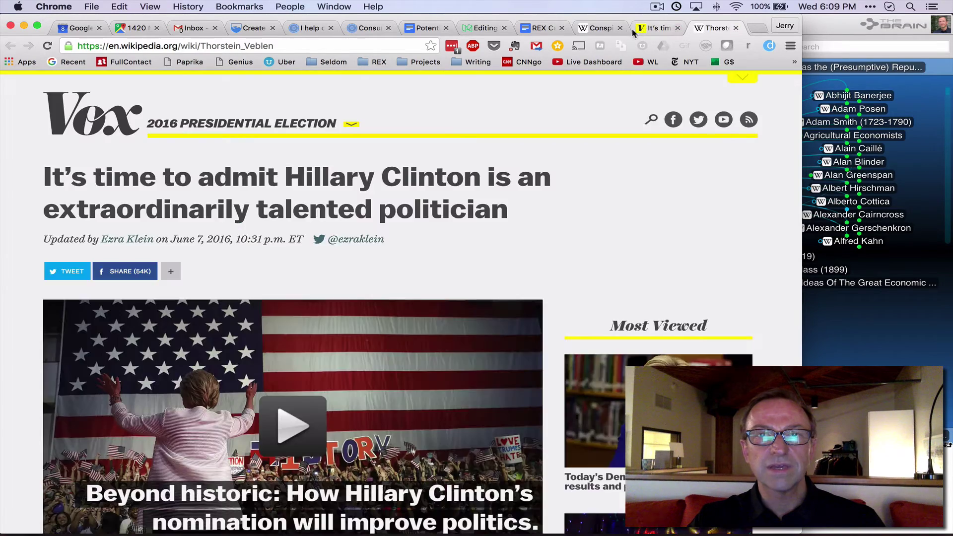
left_click(603, 29)
left_click(624, 29)
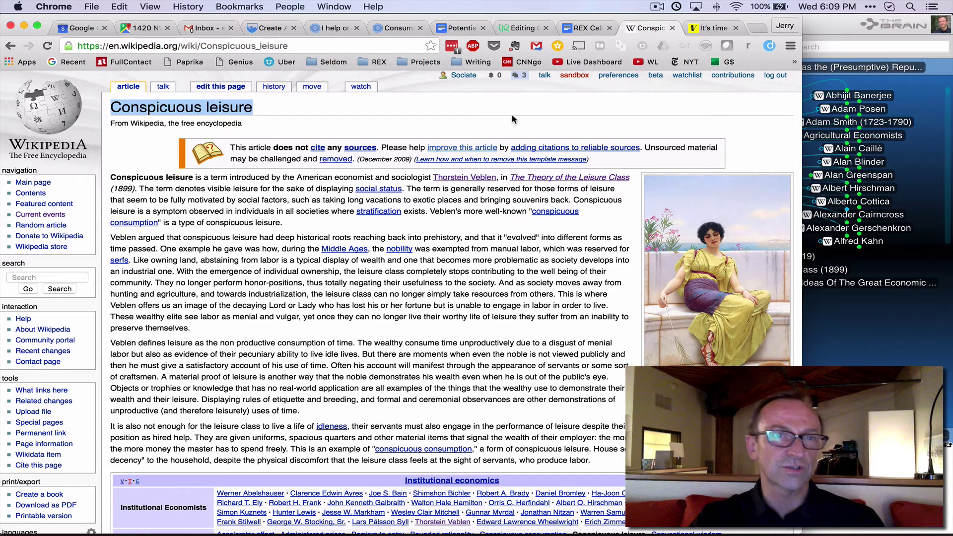
left_click(851, 335)
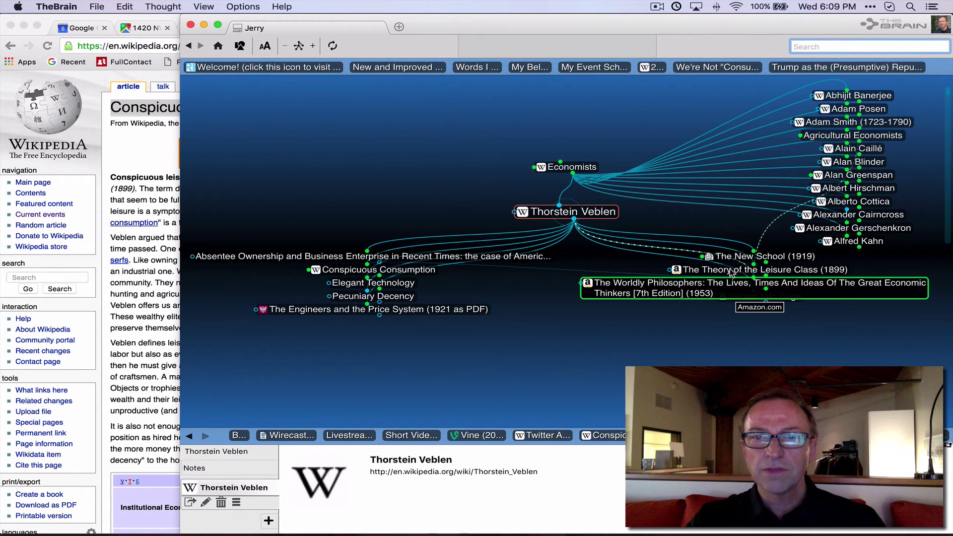
- Search for 'andreess', removing the extra r, and open Andreessen Horowitz (2009 a16z)
mouse_move(738, 259)
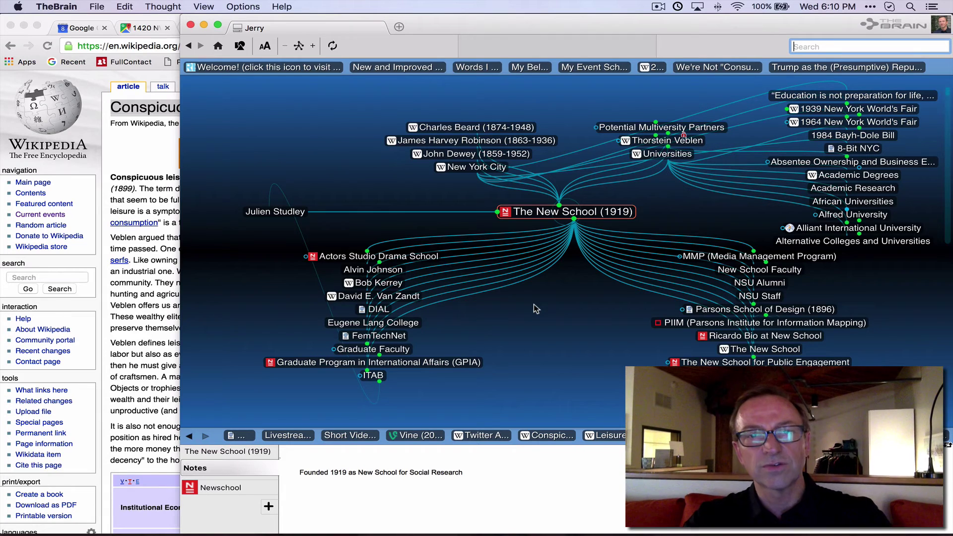
type("an")
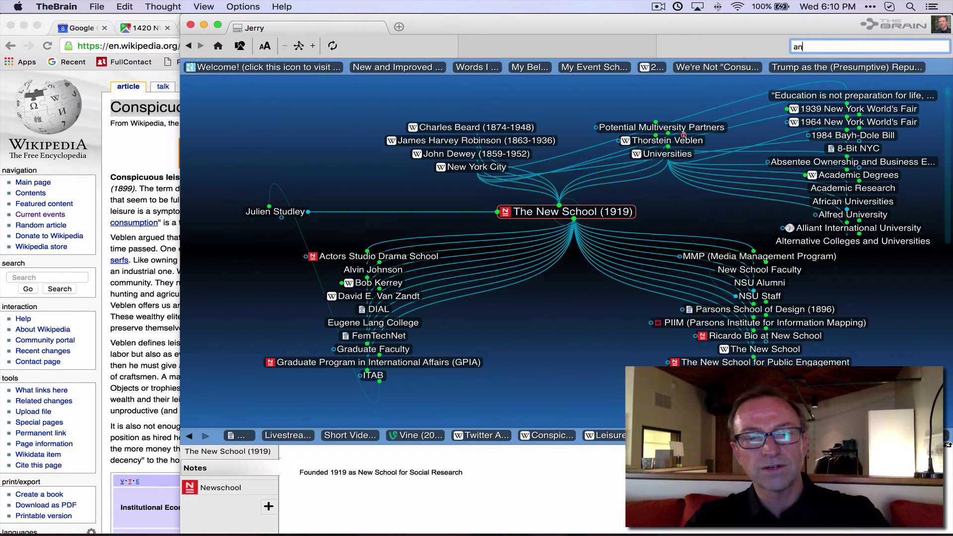
type("drreess")
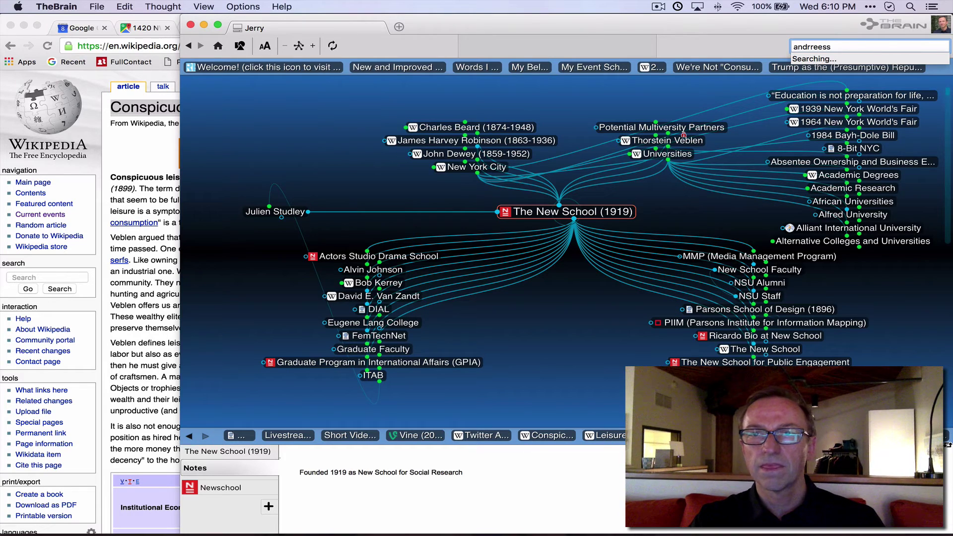
left_click(809, 47)
key("Delete")
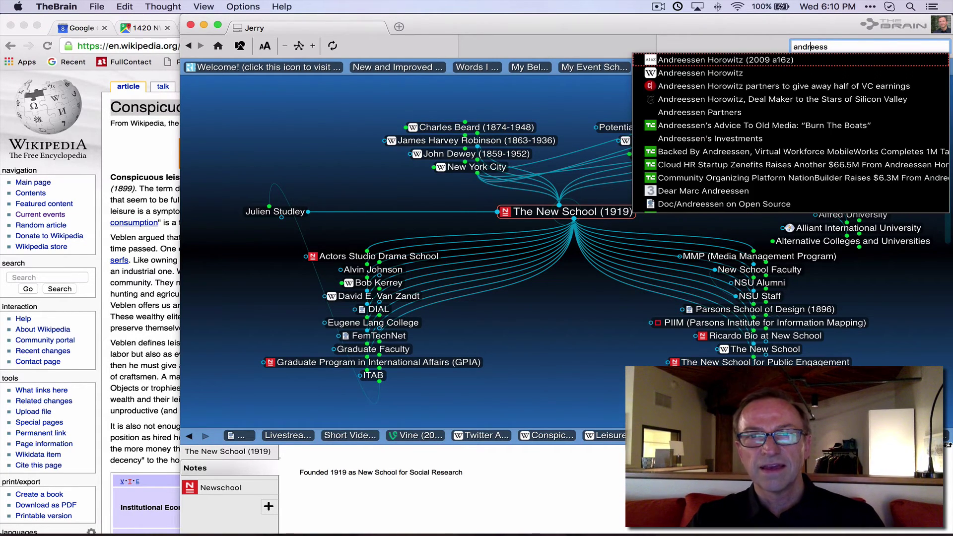
key("Return")
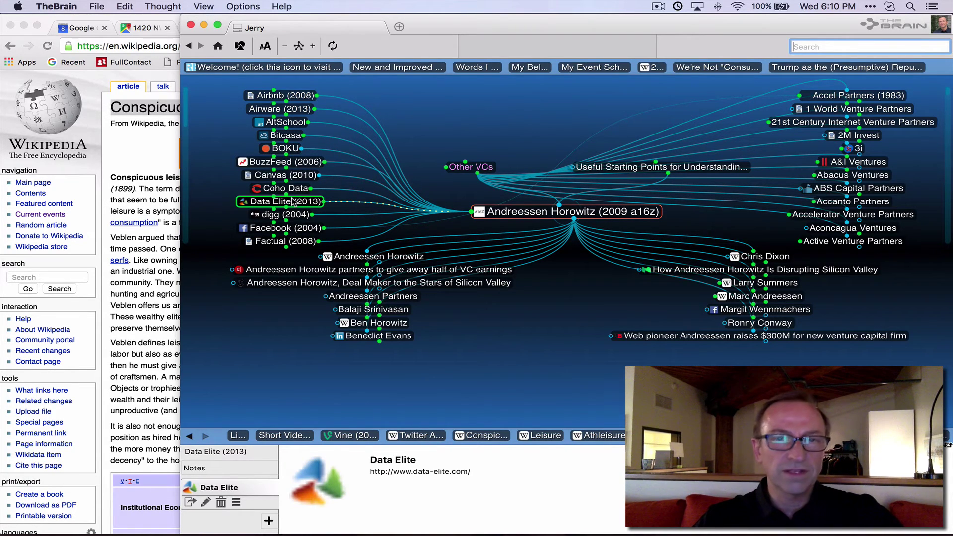
- Scroll down the Other VCs grid to view venture firms like Accel Partners and Baseline Ventures
scroll(292, 201, "down", 5)
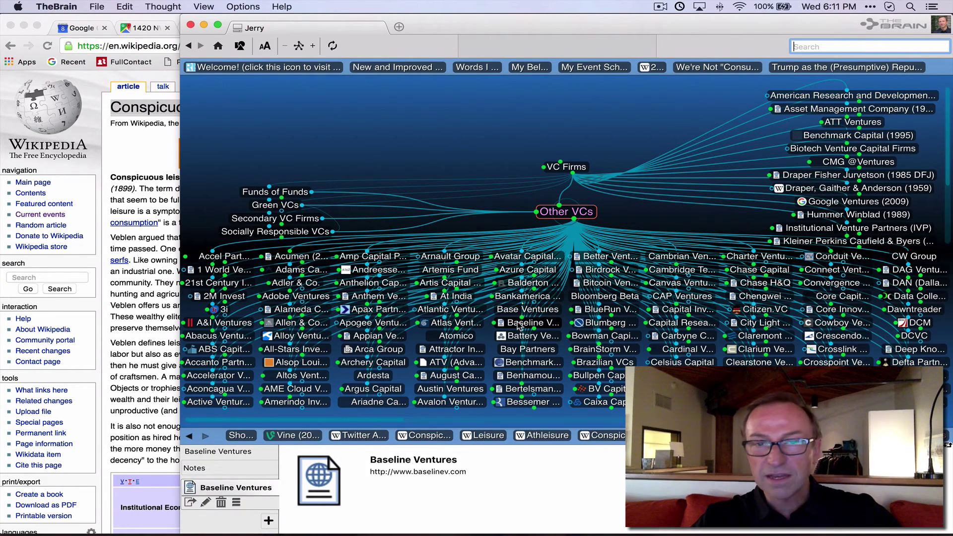
- Navigate via Baseline Ventures, Instagram and Benchmark Capital (1995) to Broadbase Software
left_click(518, 326)
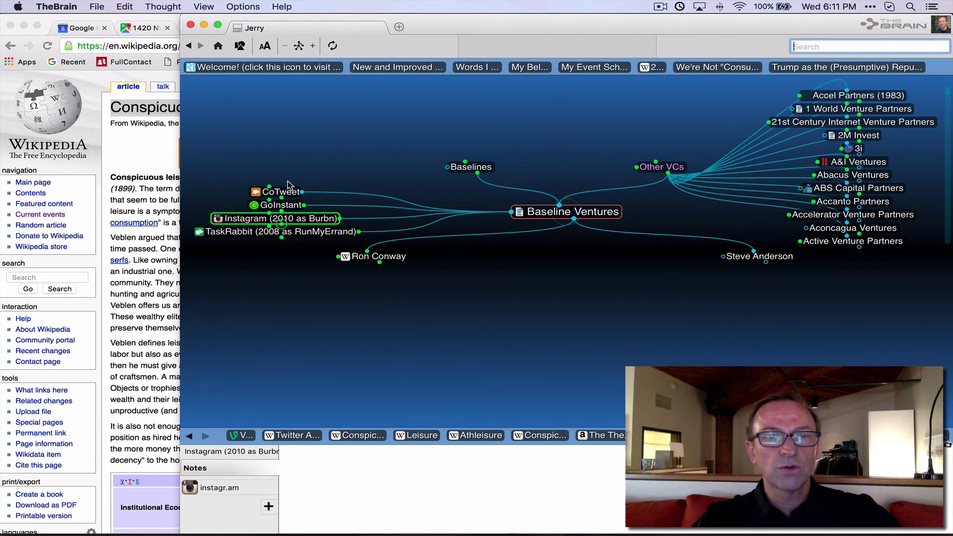
mouse_move(290, 206)
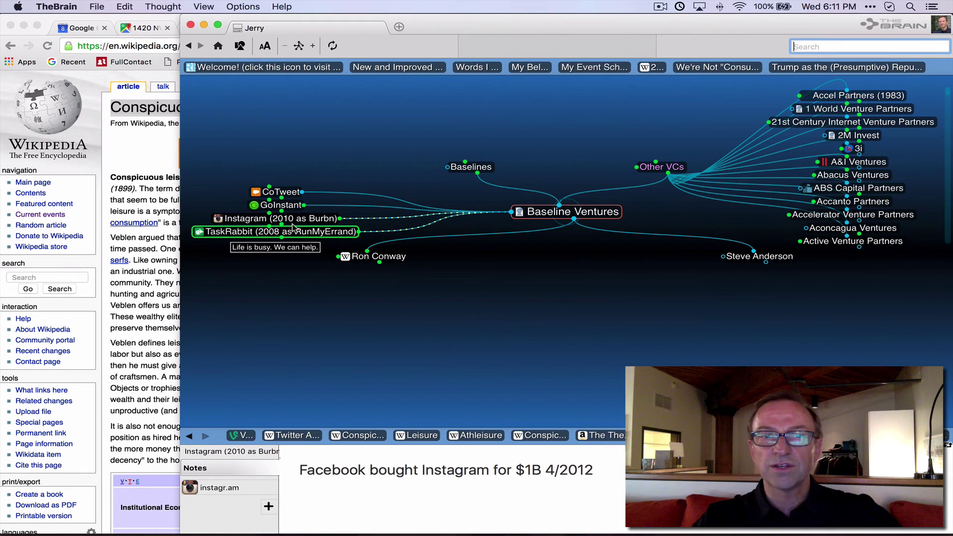
left_click(311, 219)
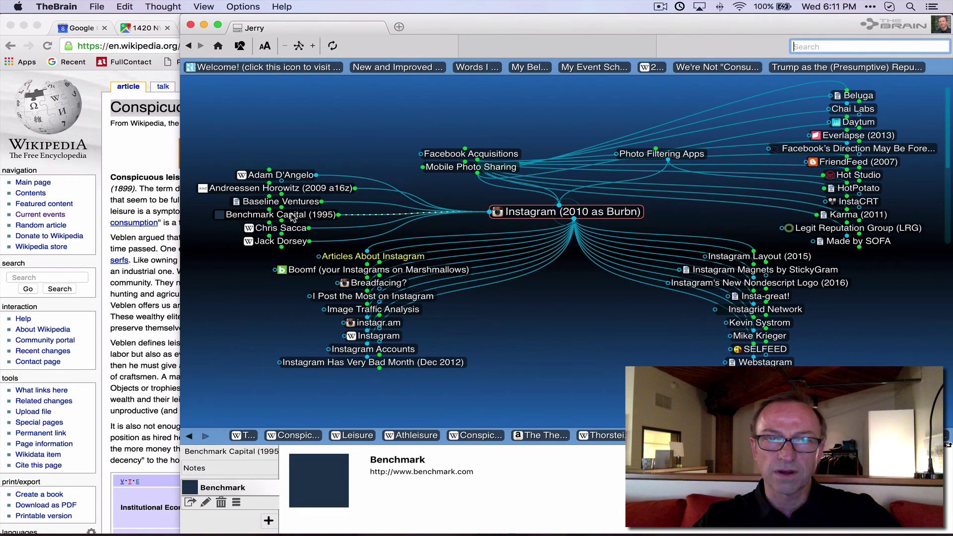
left_click(293, 217)
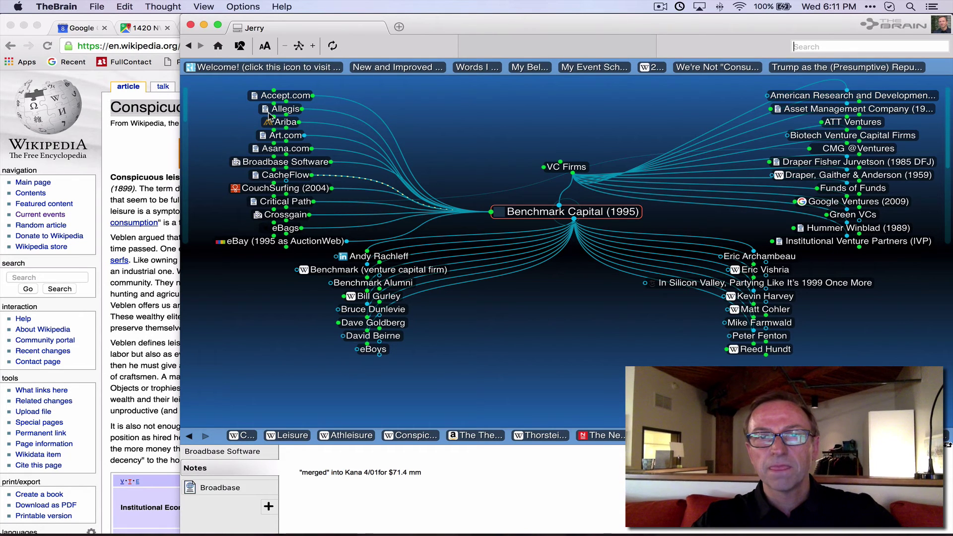
left_click(286, 162)
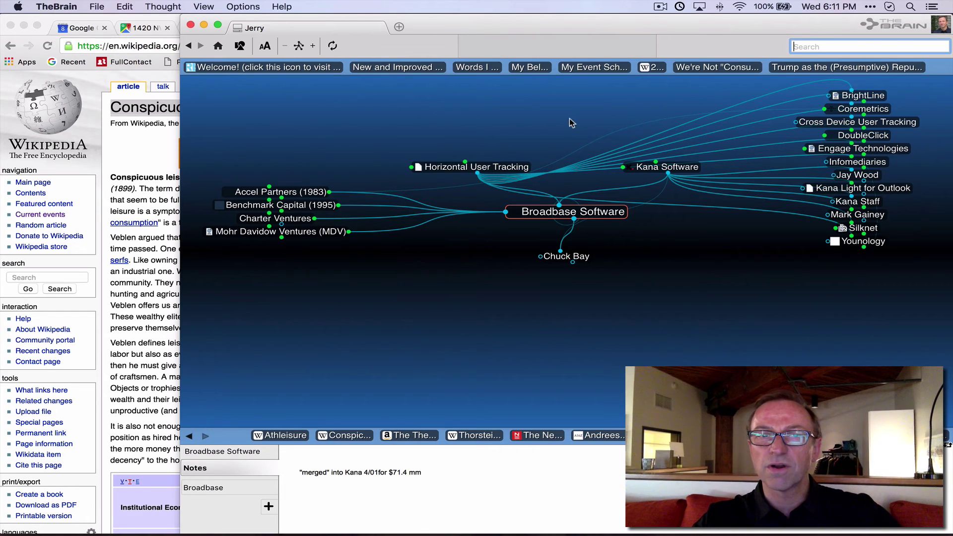
- Go through Kana Software to Draper Richards LP and clear the Kana Software highlight
left_click(650, 167)
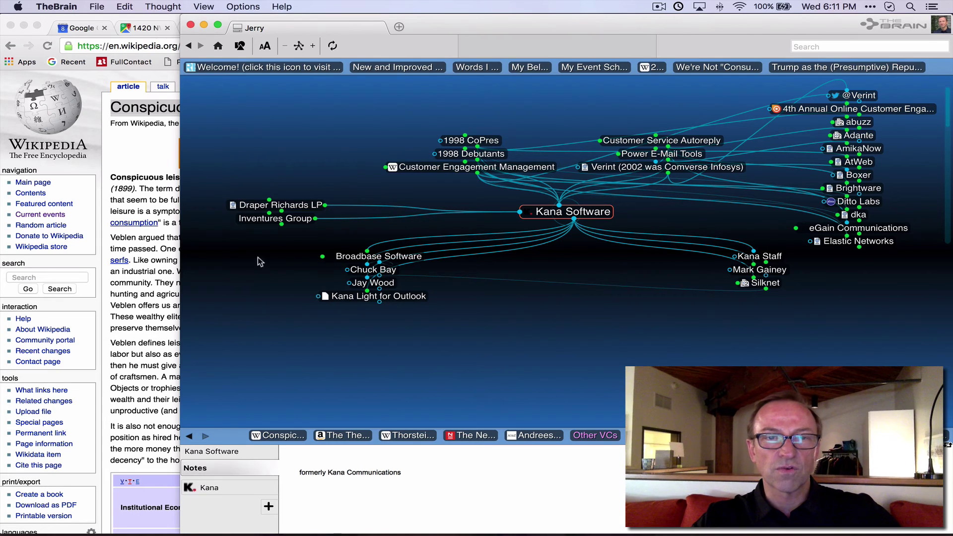
left_click(280, 205)
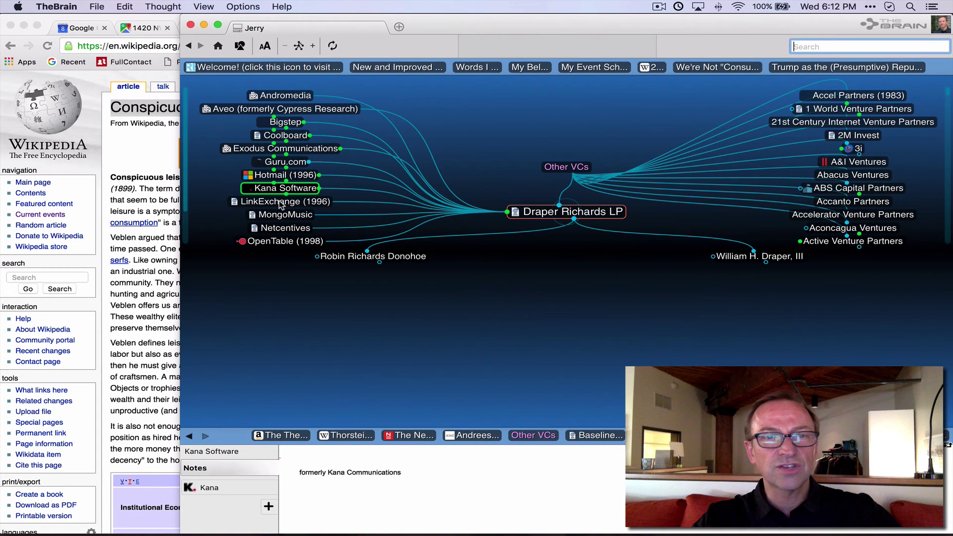
left_click(473, 261)
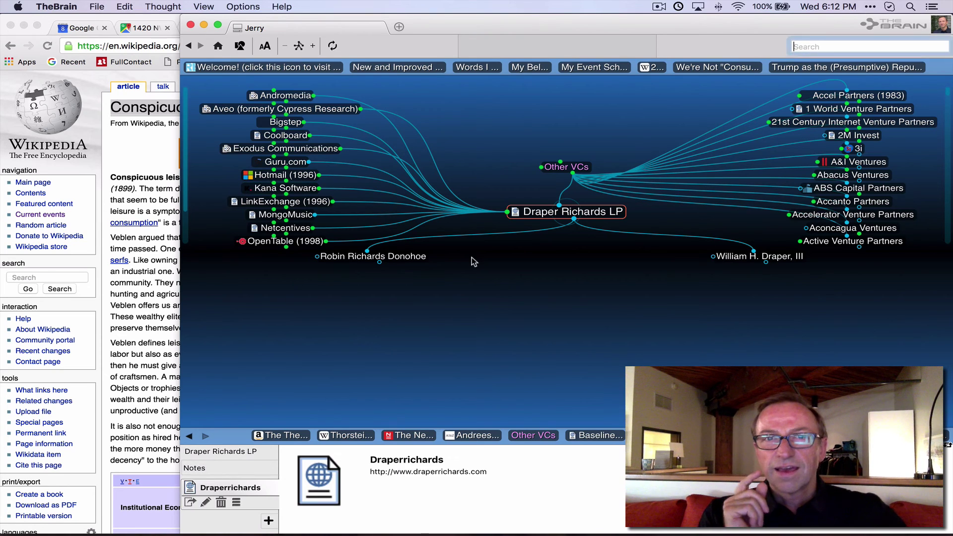